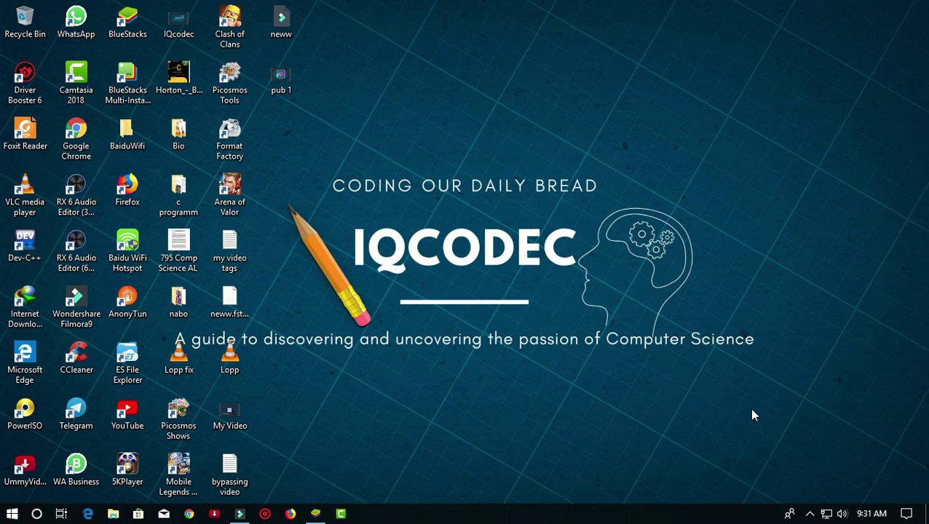
# - Restore the Filmora9 editor with the neww project loaded from the taskbar
pyautogui.click(239, 514)
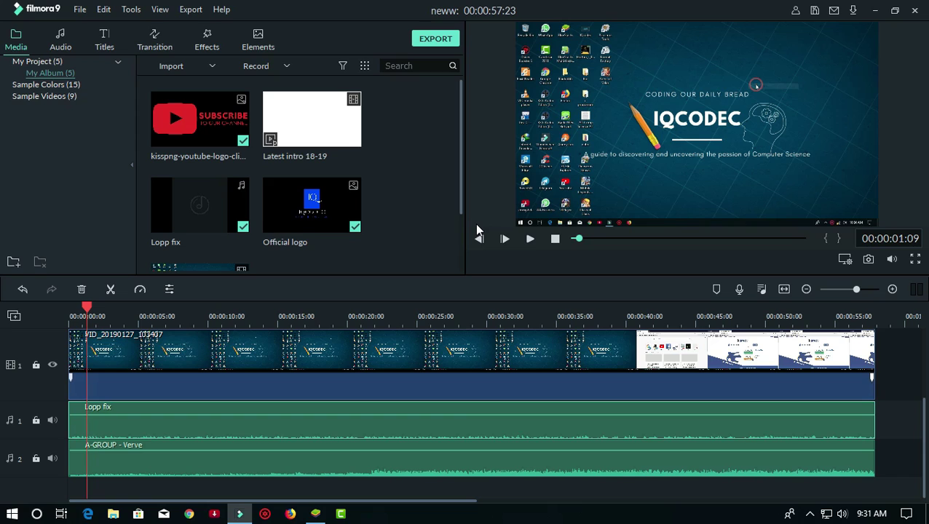
# - Play the neww project preview and stop it at about four seconds
pyautogui.click(531, 239)
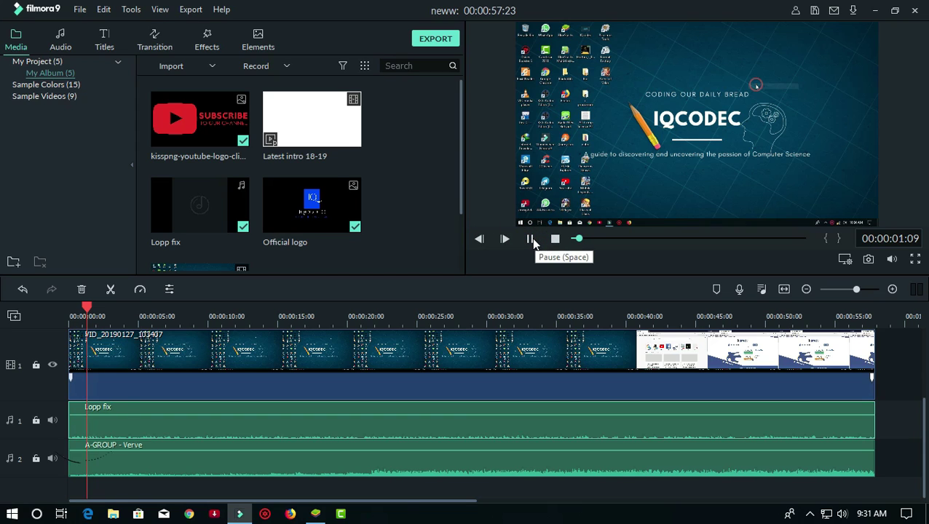
pyautogui.click(531, 241)
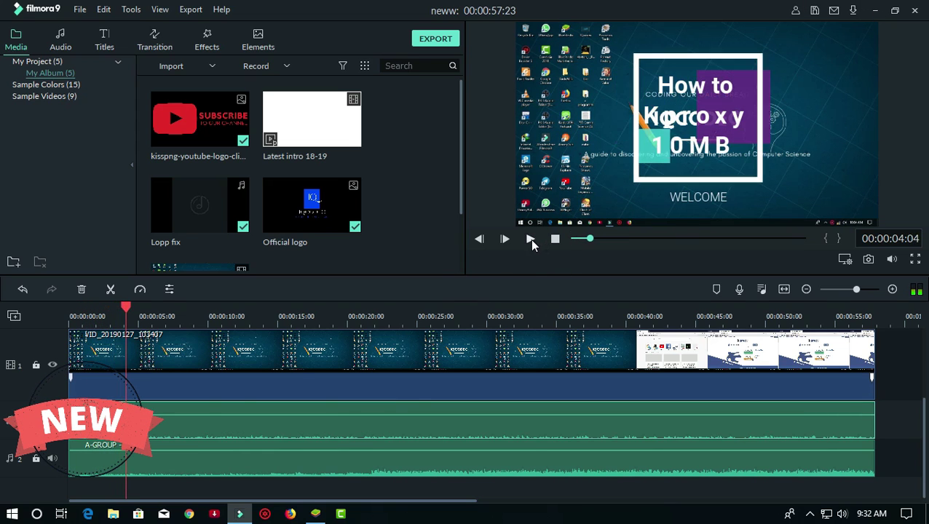
pyautogui.click(531, 240)
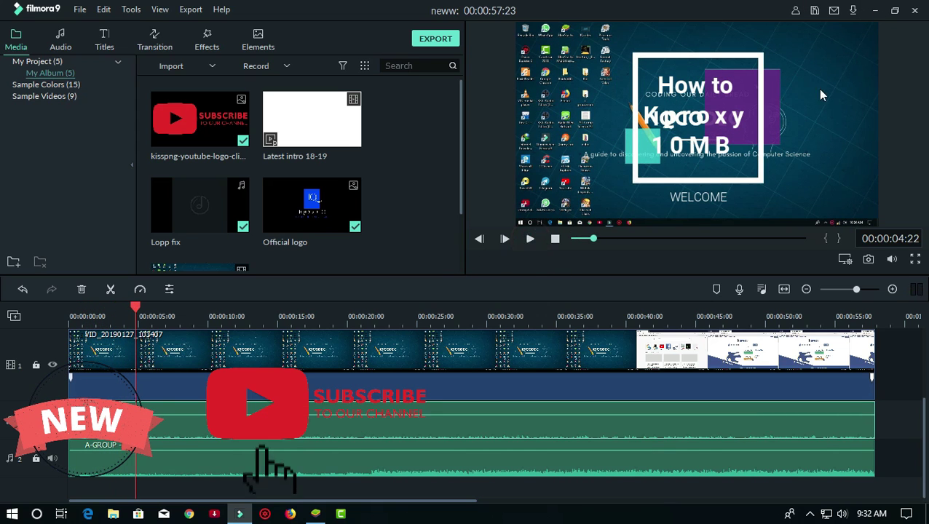
# - Minimize Filmora9, switch to BlueStacks and select pub 1.mp4 in Media Manager
pyautogui.click(874, 11)
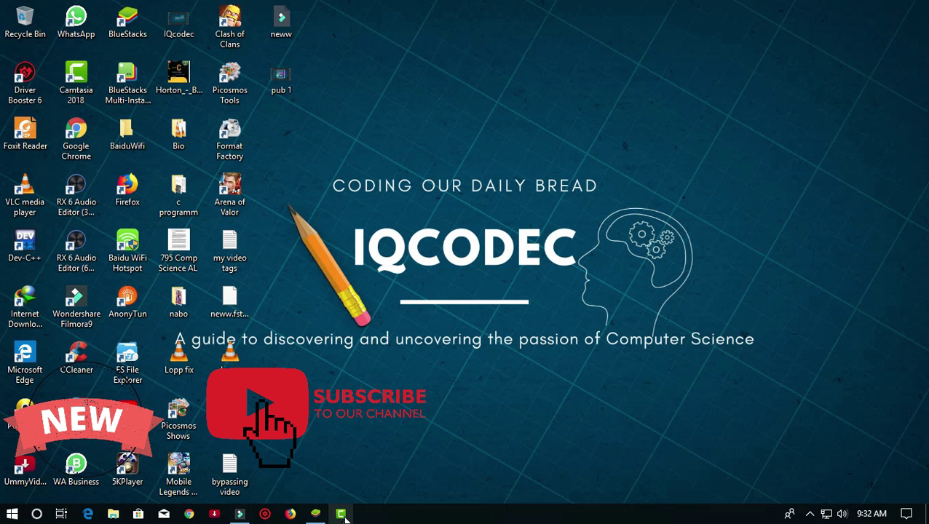
pyautogui.click(318, 513)
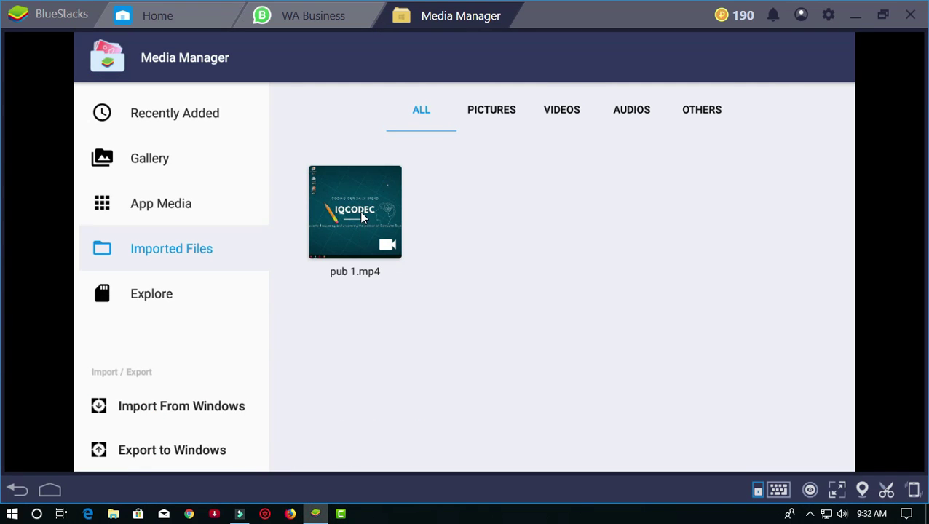
pyautogui.click(363, 216)
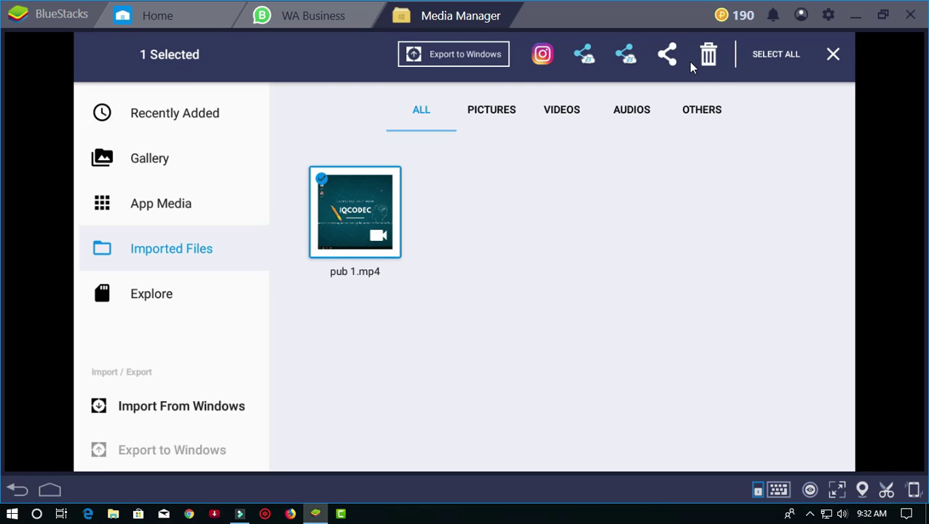
# - Share pub 1.mp4 to WhatsApp Business My status and send the update
pyautogui.click(672, 55)
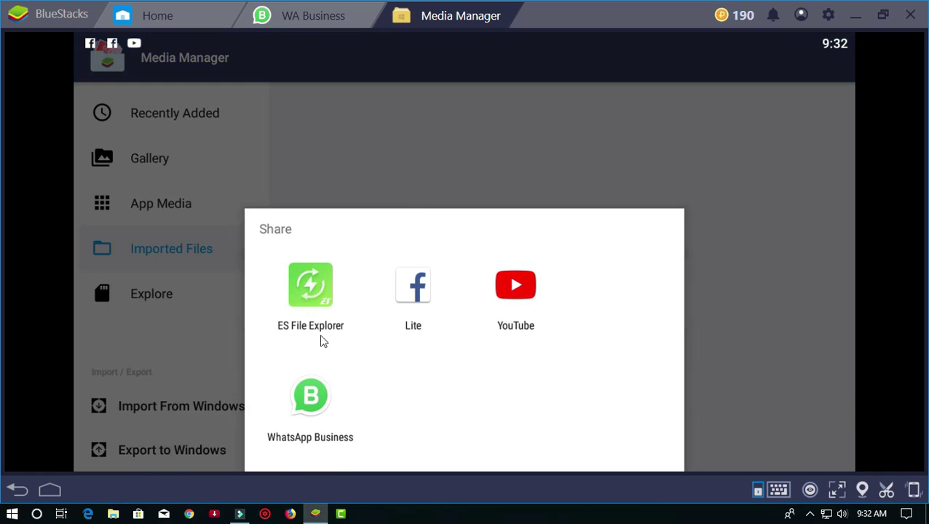
pyautogui.click(312, 402)
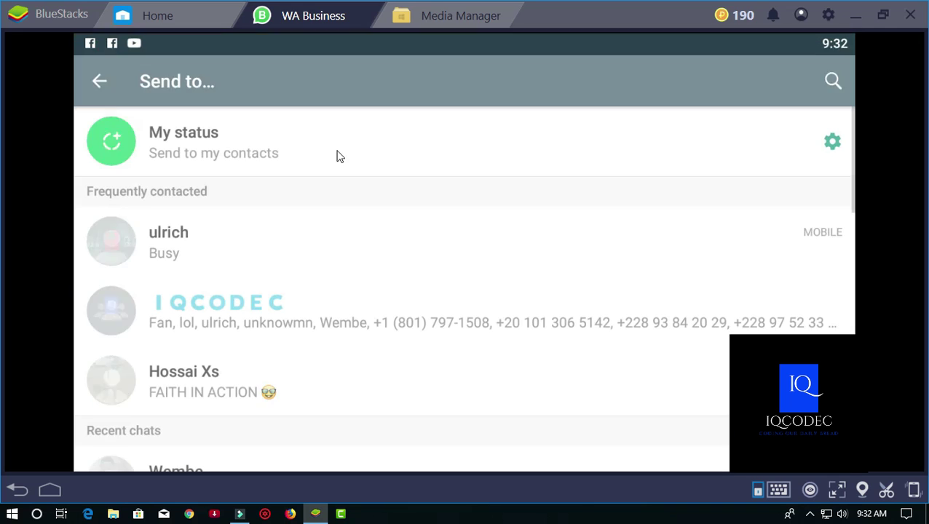
pyautogui.click(212, 139)
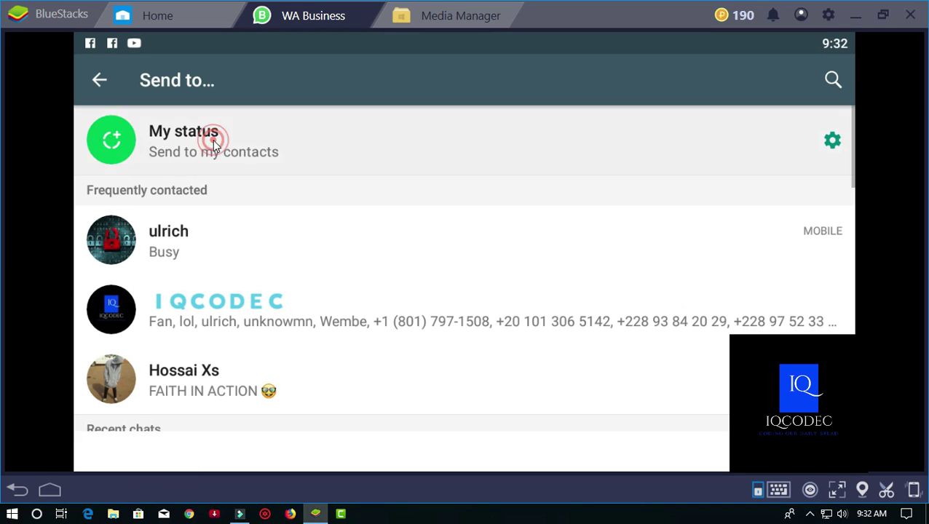
pyautogui.click(816, 450)
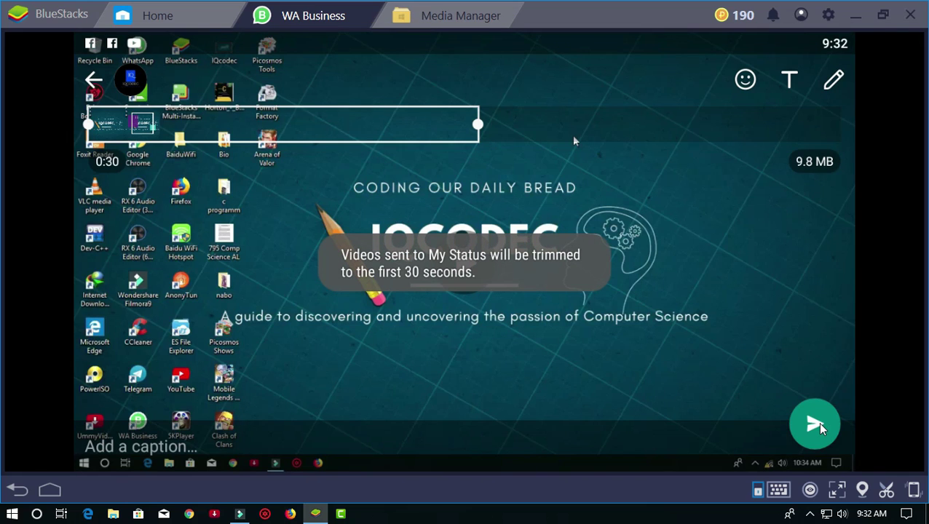
pyautogui.click(816, 424)
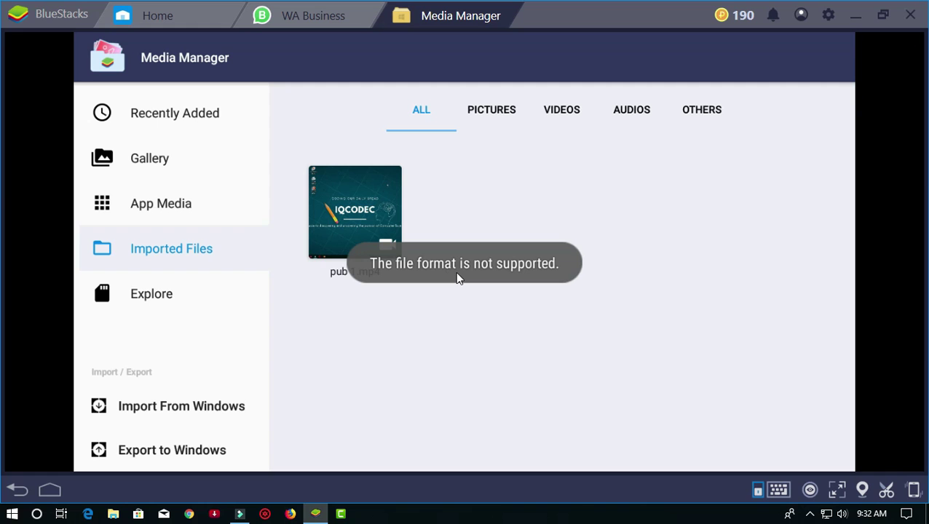
# - Minimize BlueStacks from its Home tab, refresh the desktop, and select the Format Factory shortcut
pyautogui.click(156, 16)
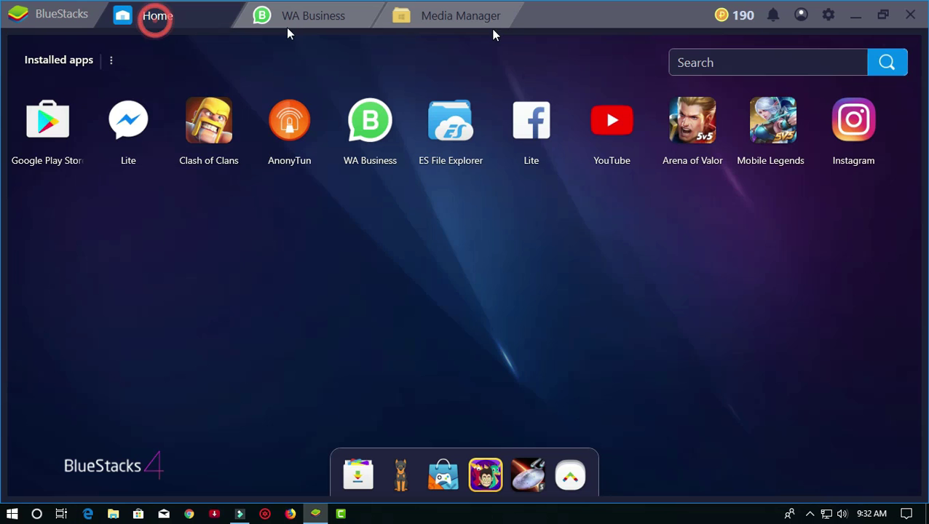
pyautogui.click(857, 20)
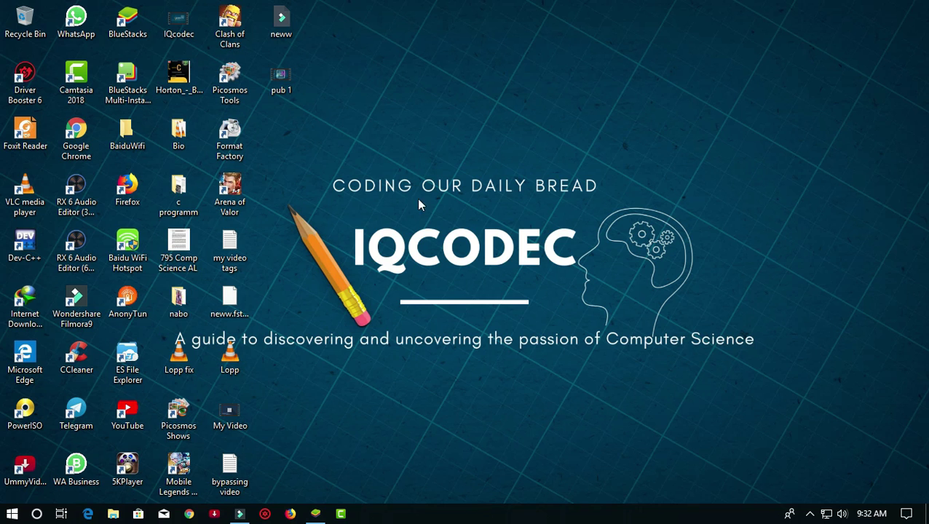
pyautogui.rightClick(405, 213)
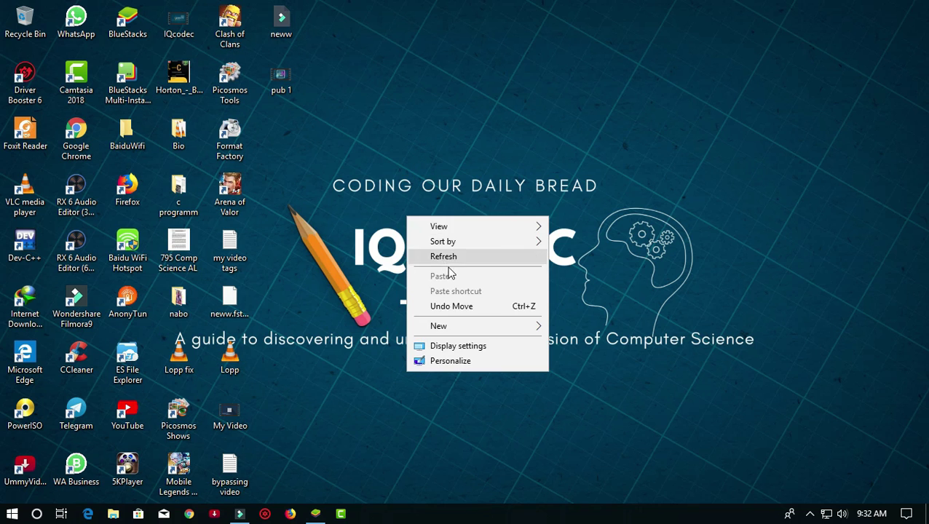
pyautogui.click(457, 257)
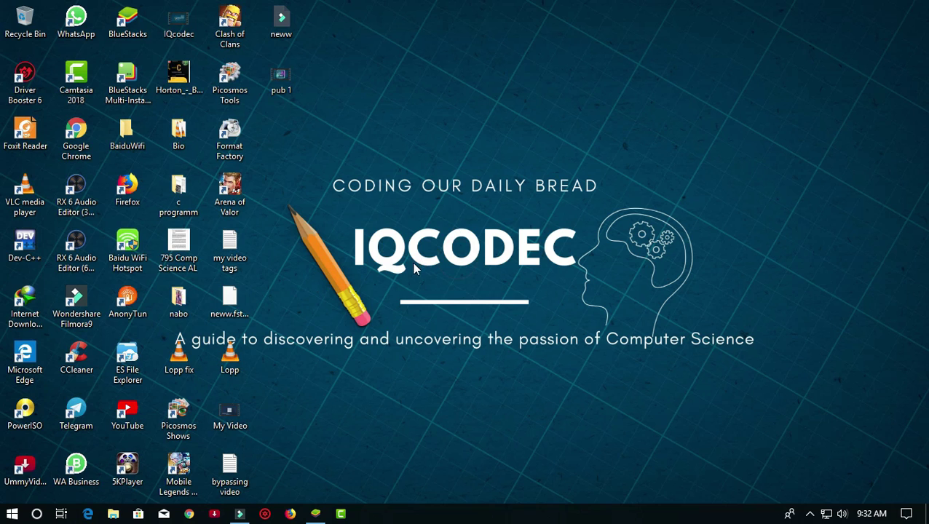
pyautogui.click(233, 137)
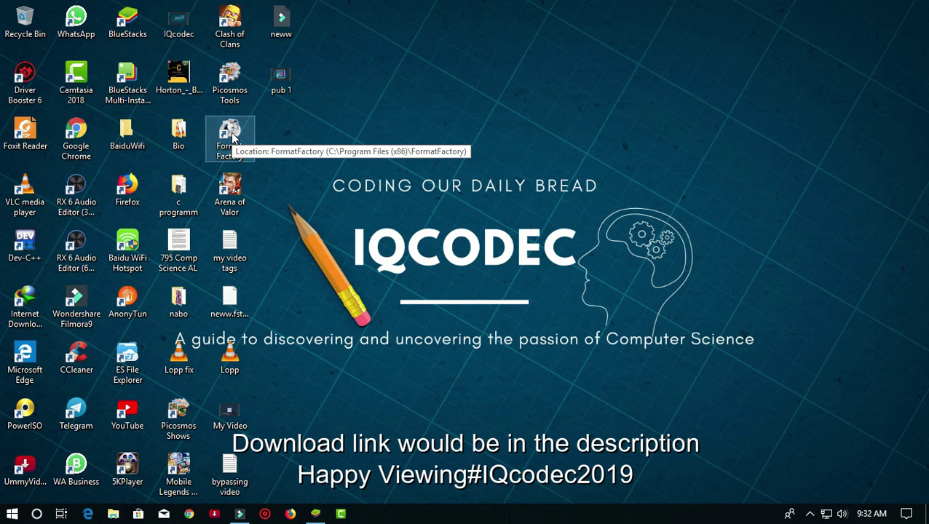
# - Launch Format Factory 4.5.5 and browse Audio and Picture categories before returning to Video
pyautogui.doubleClick(231, 132)
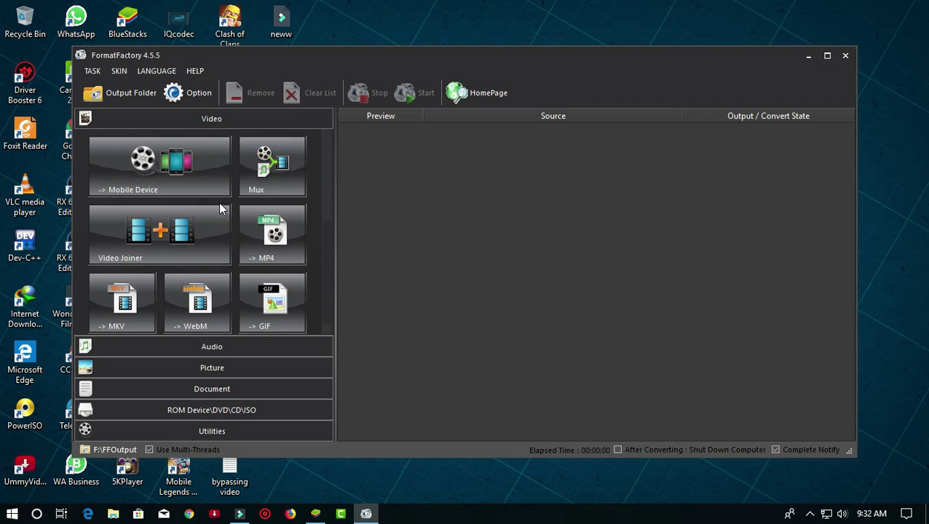
pyautogui.scroll(-1, 211, 240)
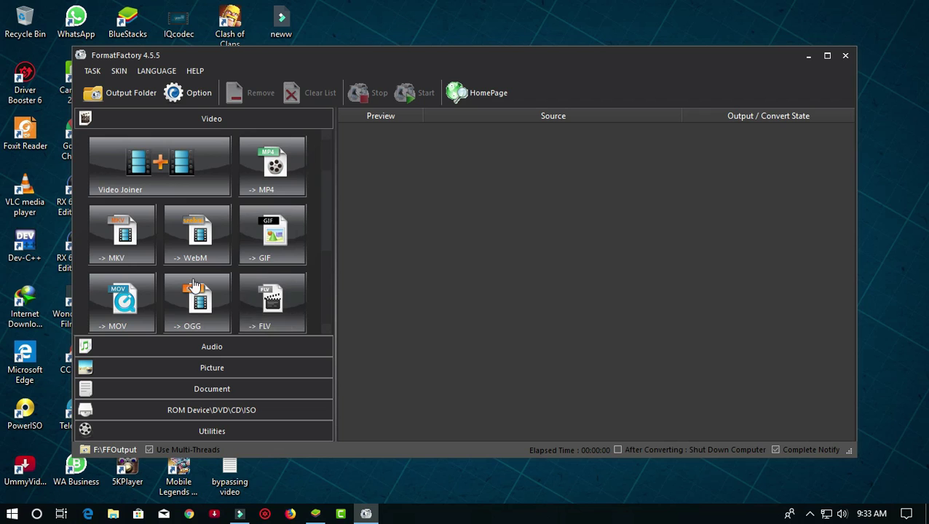
pyautogui.scroll(1, 164, 200)
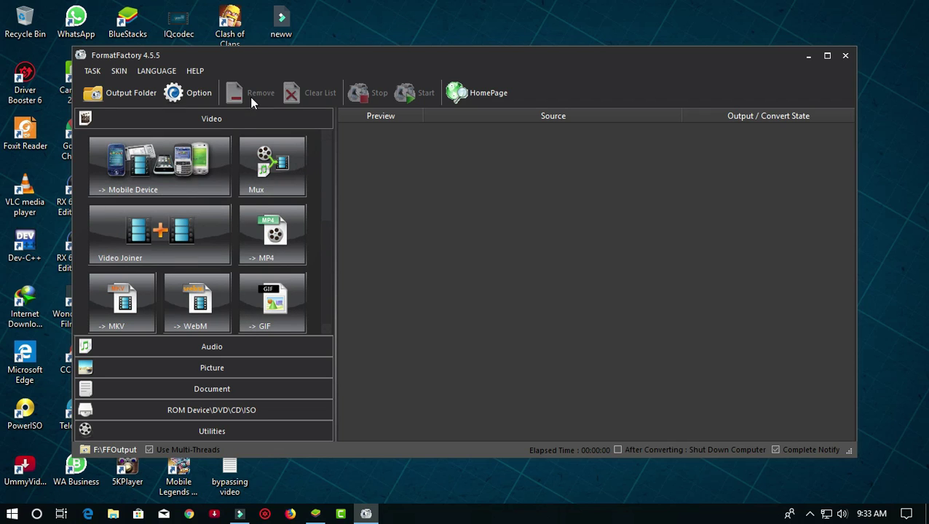
pyautogui.scroll(-1, 217, 251)
pyautogui.click(223, 348)
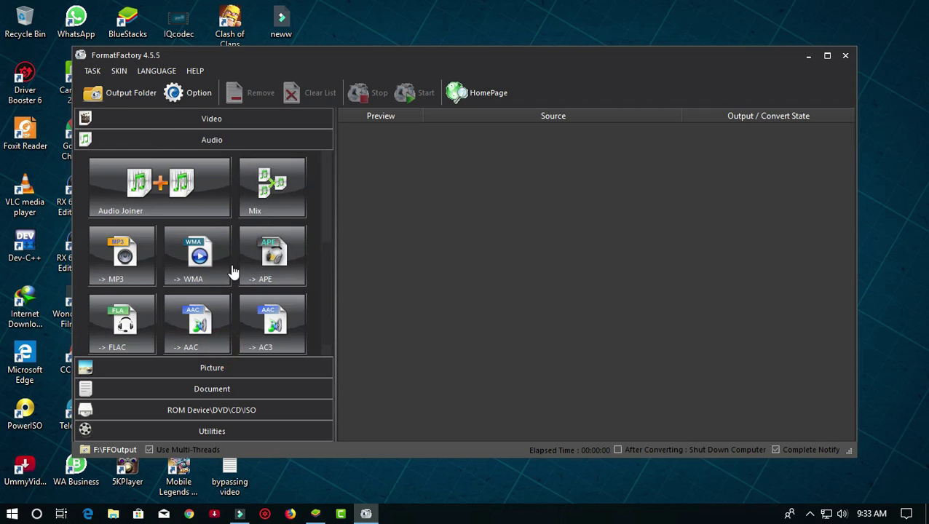
pyautogui.scroll(-1, 236, 262)
pyautogui.click(208, 368)
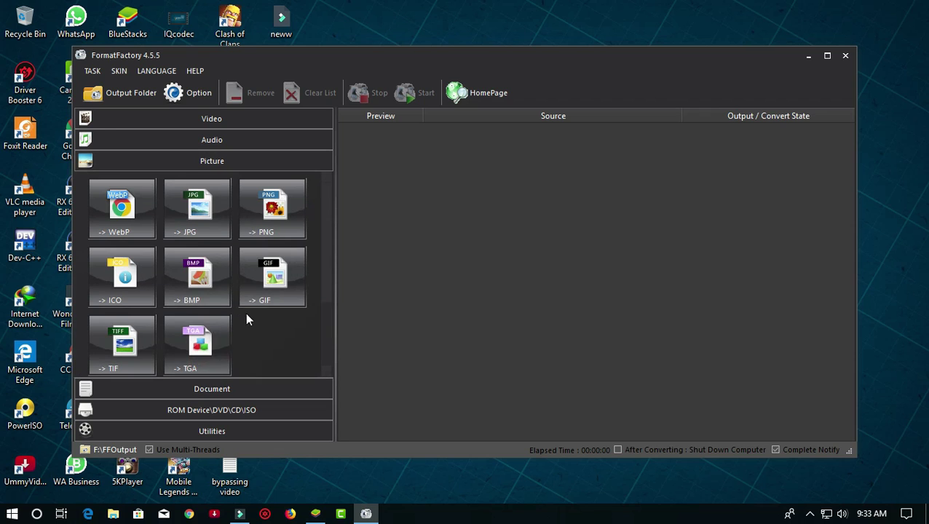
pyautogui.click(229, 119)
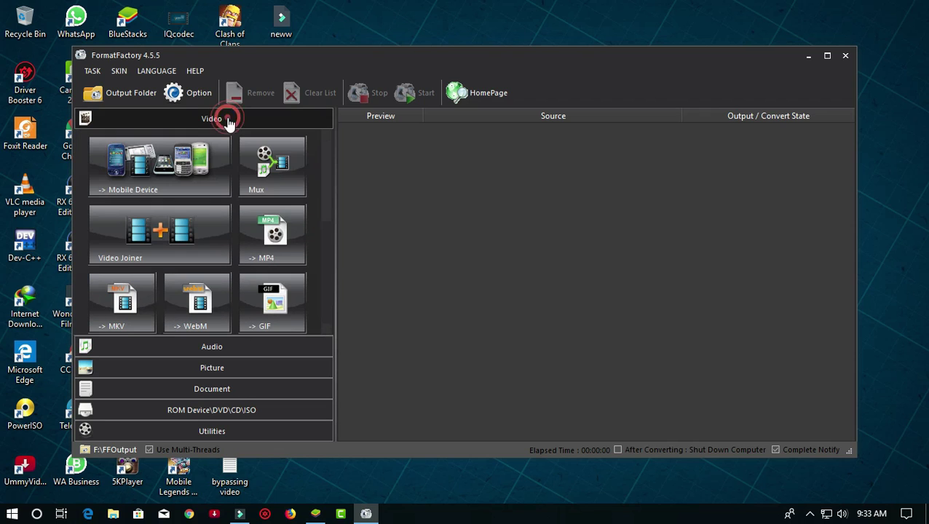
pyautogui.moveTo(484, 60)
pyautogui.mouseDown()
pyautogui.moveTo(462, 43)
pyautogui.moveTo(492, 65)
pyautogui.mouseUp()
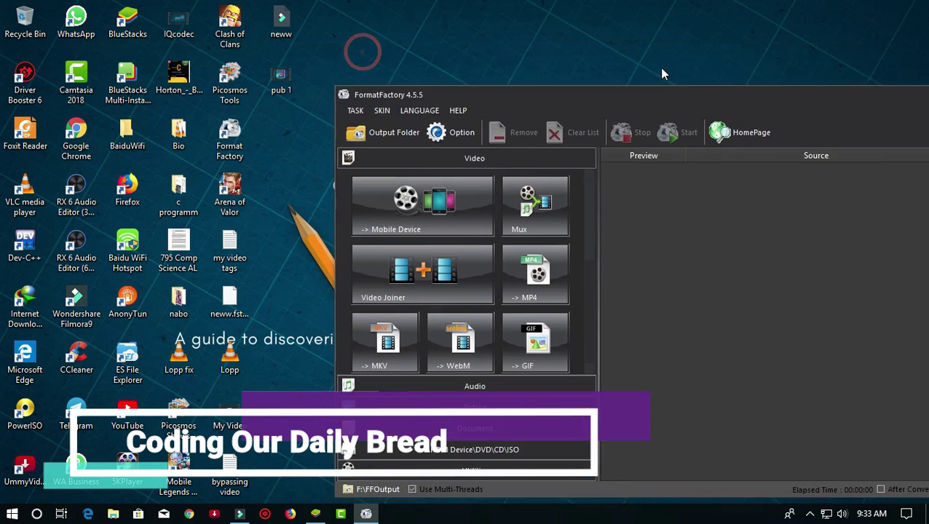
pyautogui.moveTo(362, 52); pyautogui.dragTo(666, 53)
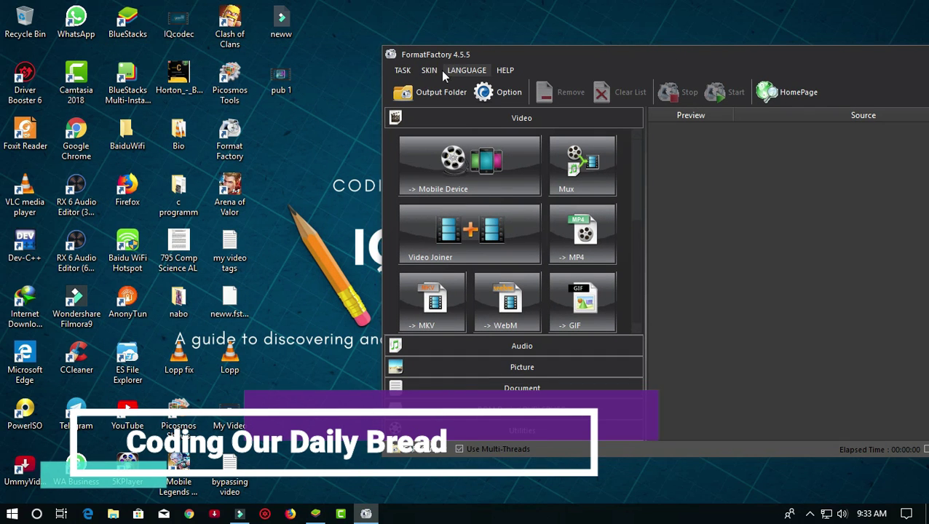
pyautogui.click(295, 75)
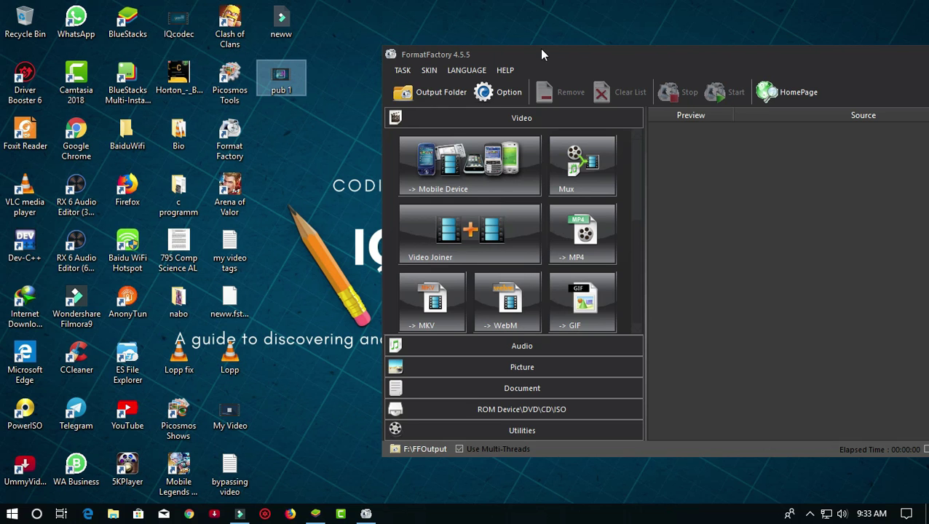
pyautogui.moveTo(542, 54)
pyautogui.mouseDown()
pyautogui.moveTo(256, 129)
pyautogui.moveTo(212, 64)
pyautogui.mouseUp()
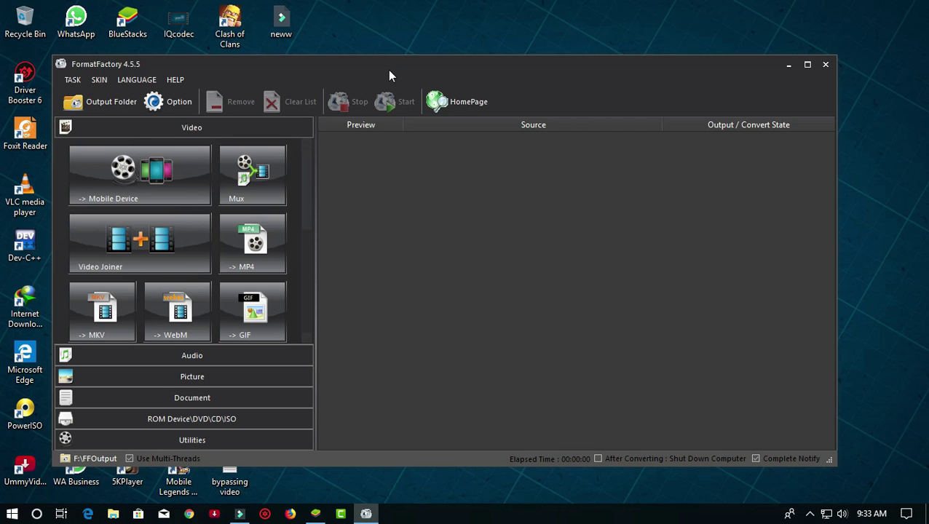
pyautogui.moveTo(388, 70); pyautogui.dragTo(457, 49)
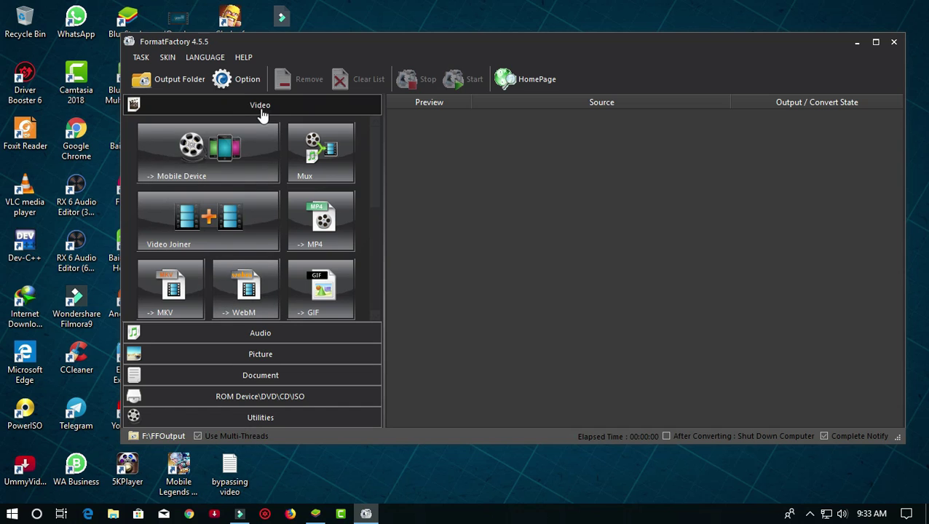
# - Select the MP4 720p MPEG4 profile under Mobile Device Compatible MP4
pyautogui.click(208, 166)
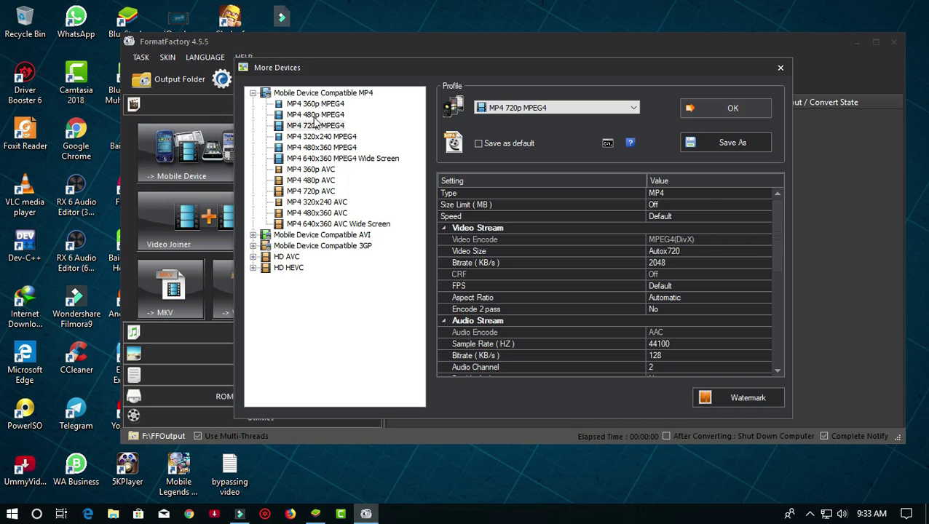
pyautogui.click(290, 126)
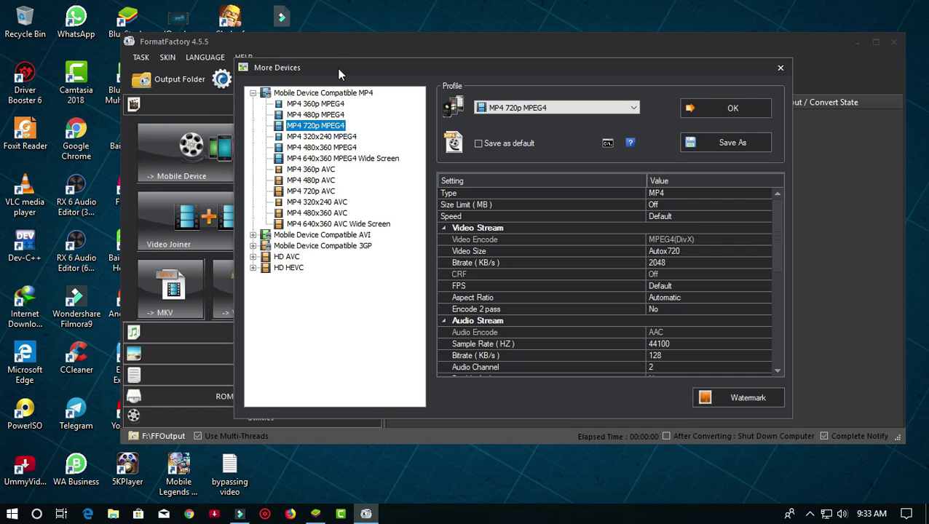
pyautogui.moveTo(330, 64); pyautogui.dragTo(367, 89)
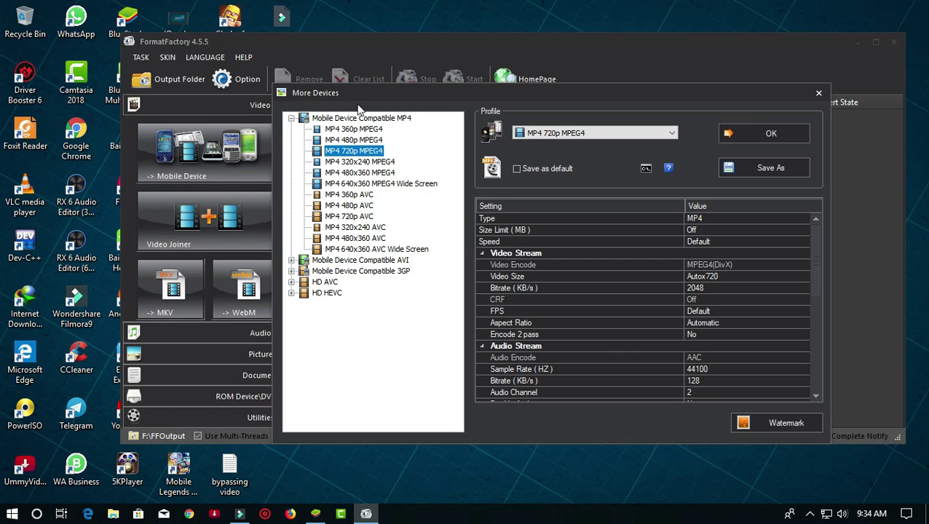
pyautogui.moveTo(367, 93); pyautogui.dragTo(356, 94)
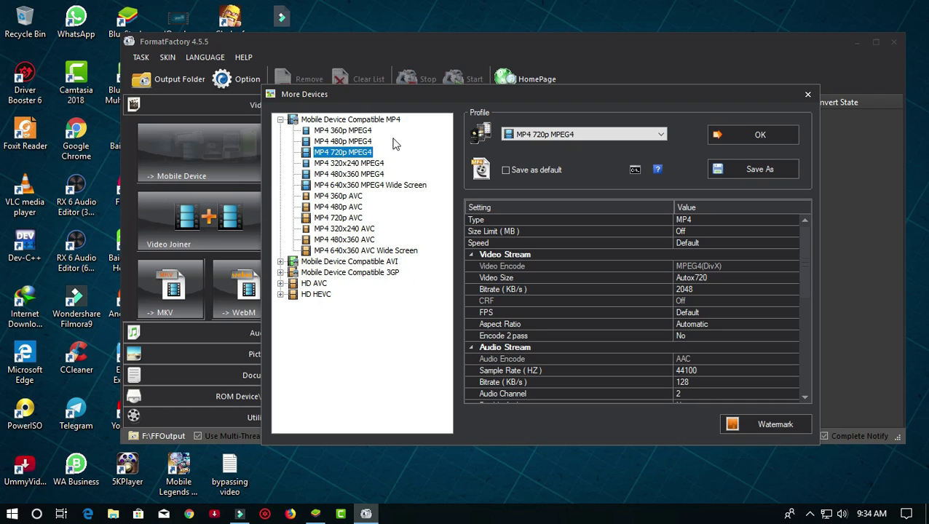
# - Confirm the profile and queue pub 1 from the Desktop as a conversion task
pyautogui.click(743, 133)
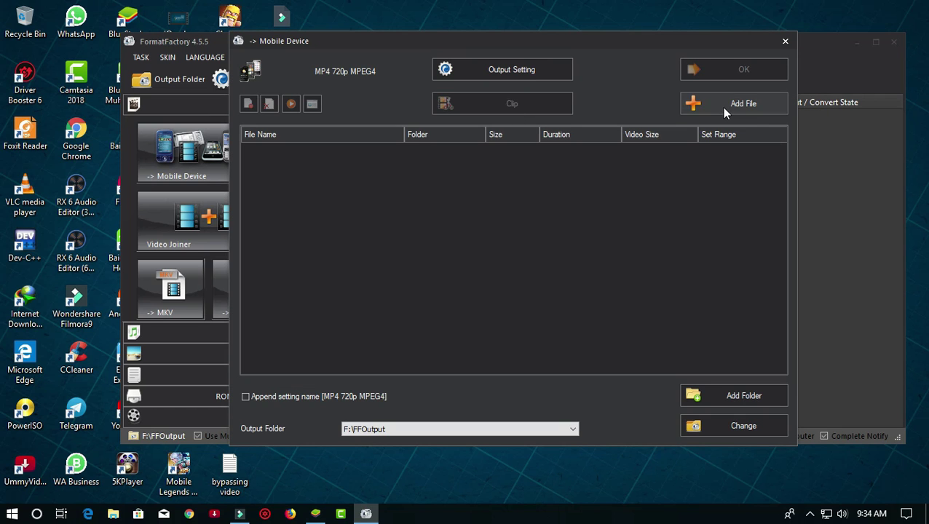
pyautogui.click(723, 109)
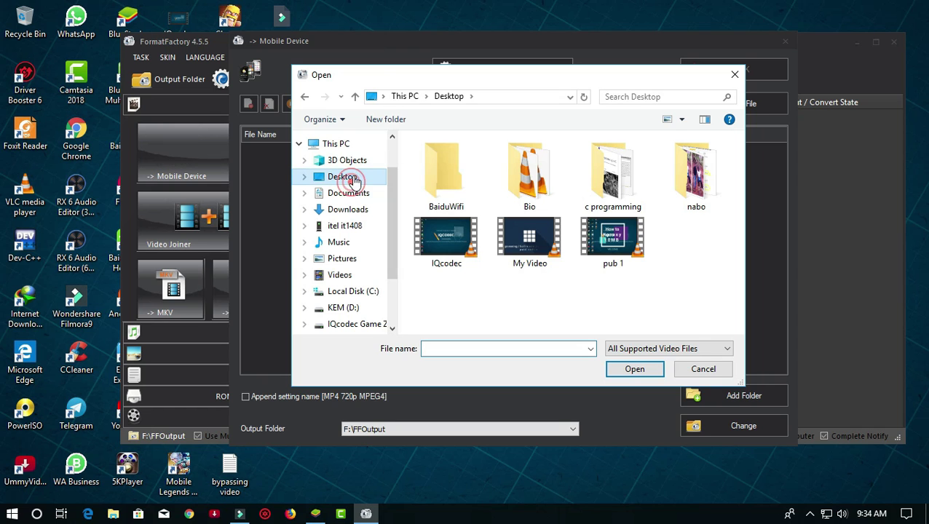
pyautogui.click(619, 255)
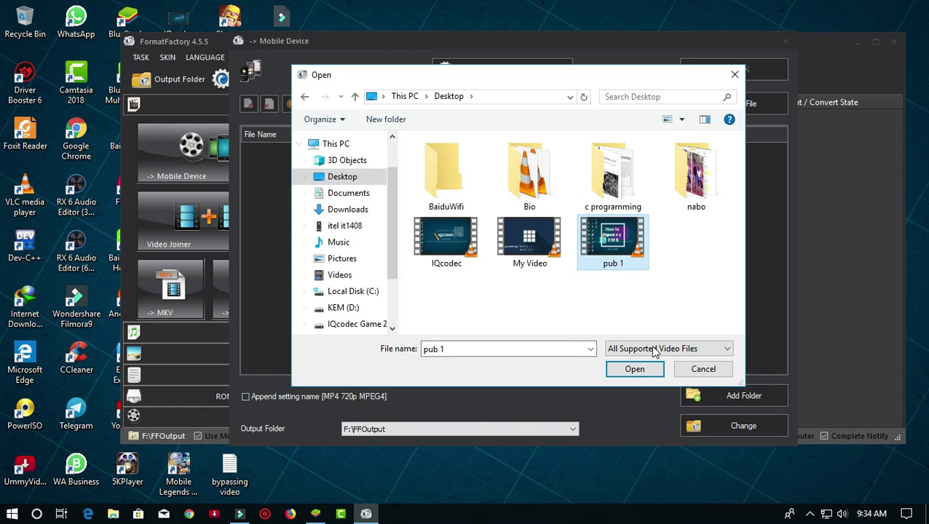
pyautogui.click(640, 371)
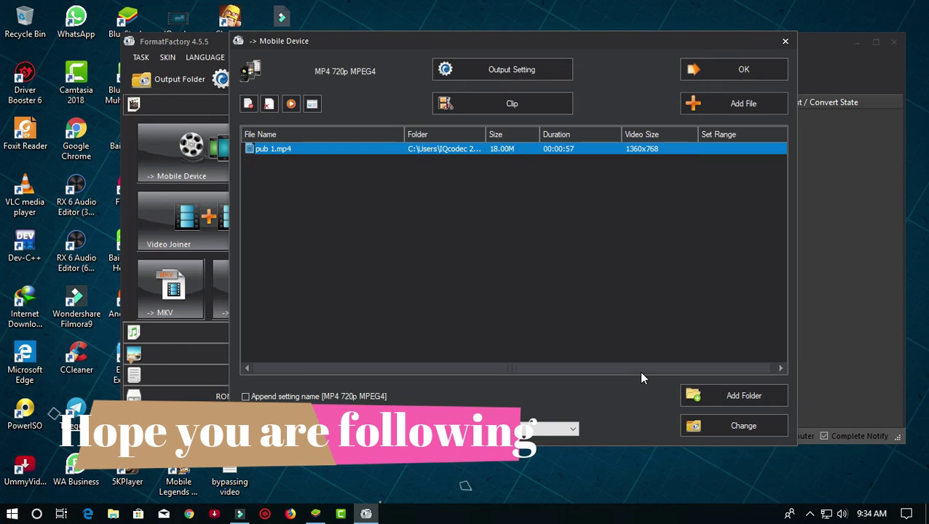
pyautogui.click(386, 249)
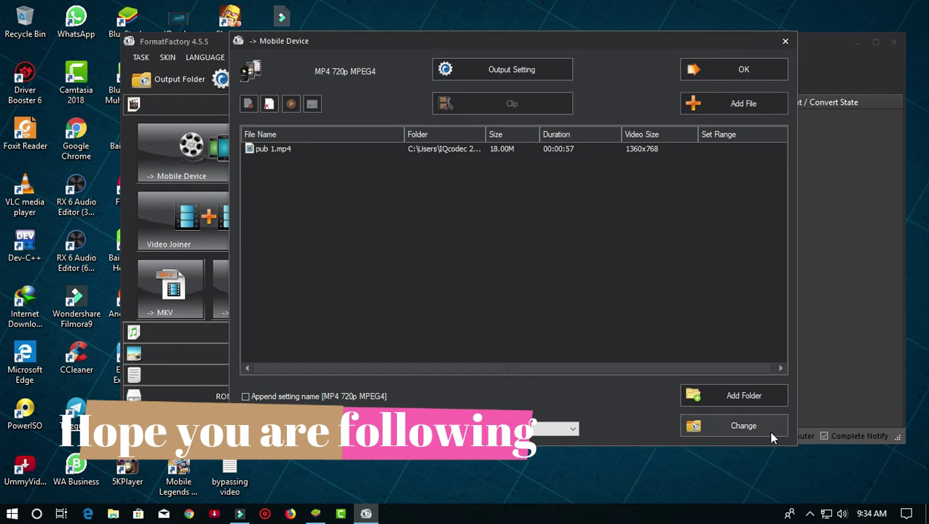
pyautogui.click(709, 68)
# - Run the pub 1.mp4 conversion until its task shows Completed, then open File Explorer
pyautogui.click(473, 80)
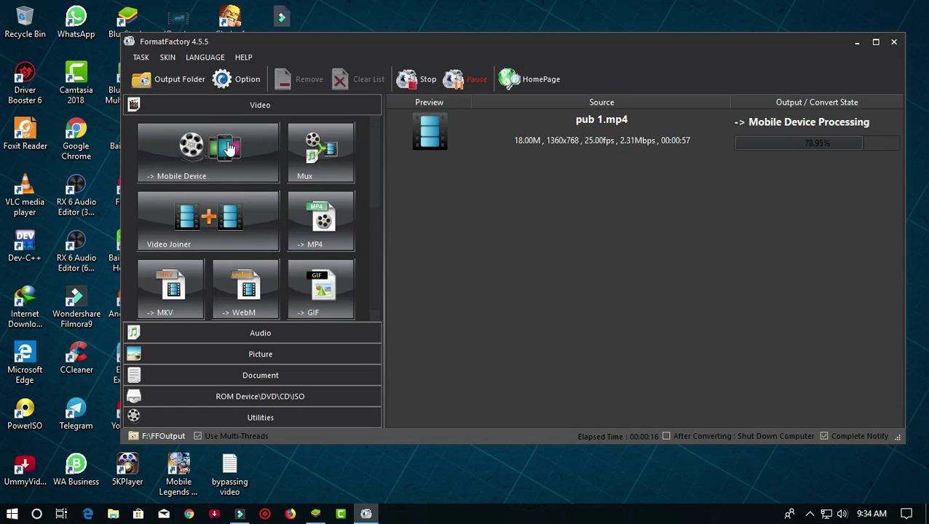
pyautogui.click(217, 160)
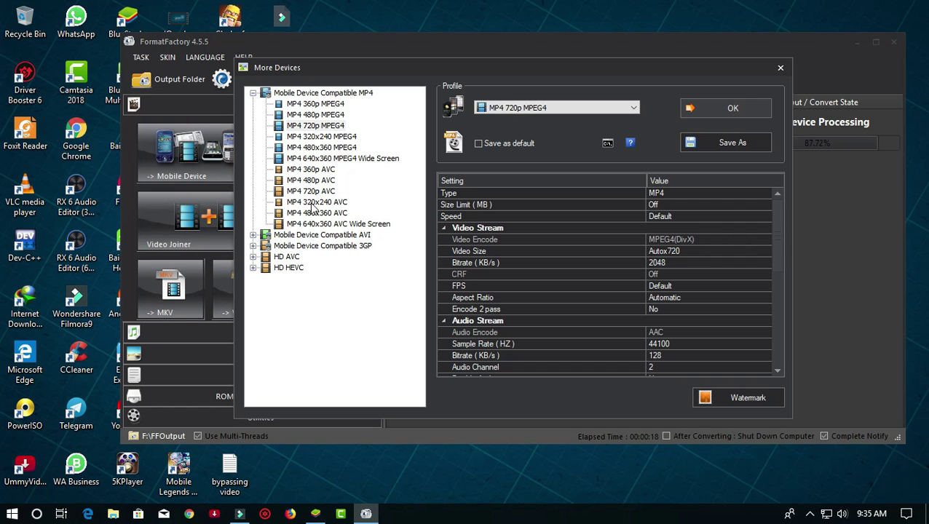
pyautogui.click(765, 109)
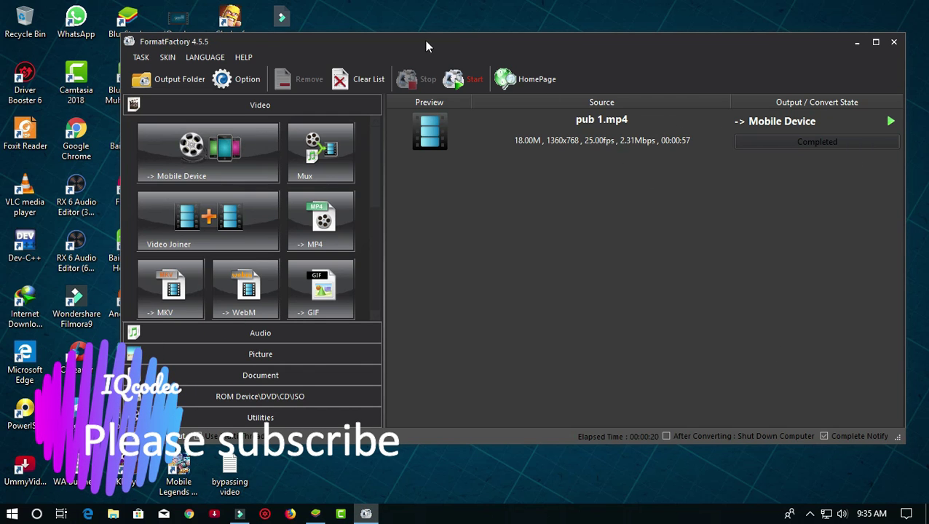
pyautogui.moveTo(423, 43)
pyautogui.mouseDown()
pyautogui.moveTo(518, 198)
pyautogui.moveTo(438, 81)
pyautogui.moveTo(392, 66)
pyautogui.mouseUp()
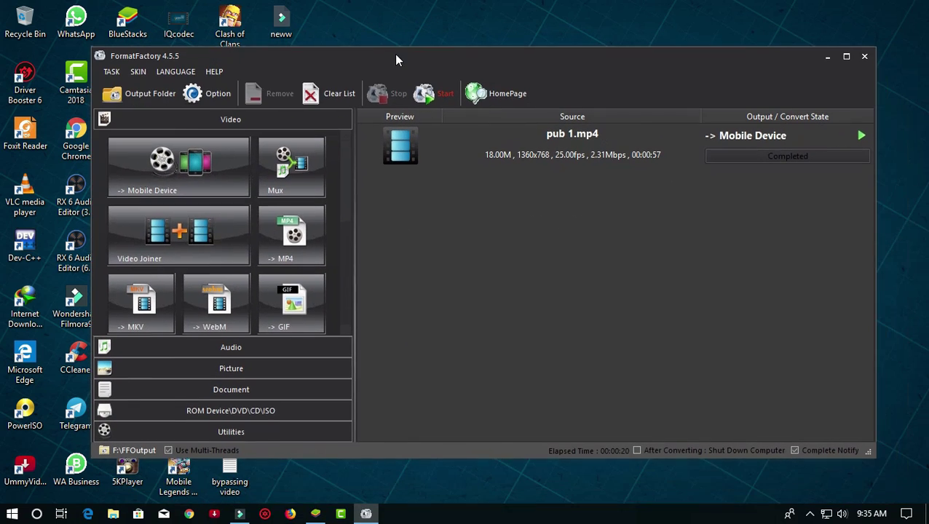
pyautogui.click(113, 514)
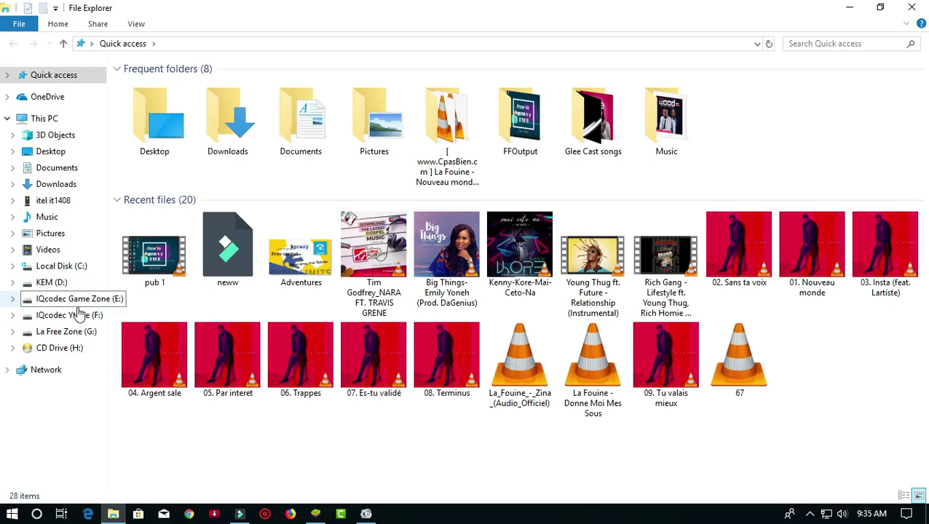
# - Open FFOutput on IQcodec Ytube (F:) to find the 15.4 MB pub 1 video
pyautogui.click(76, 315)
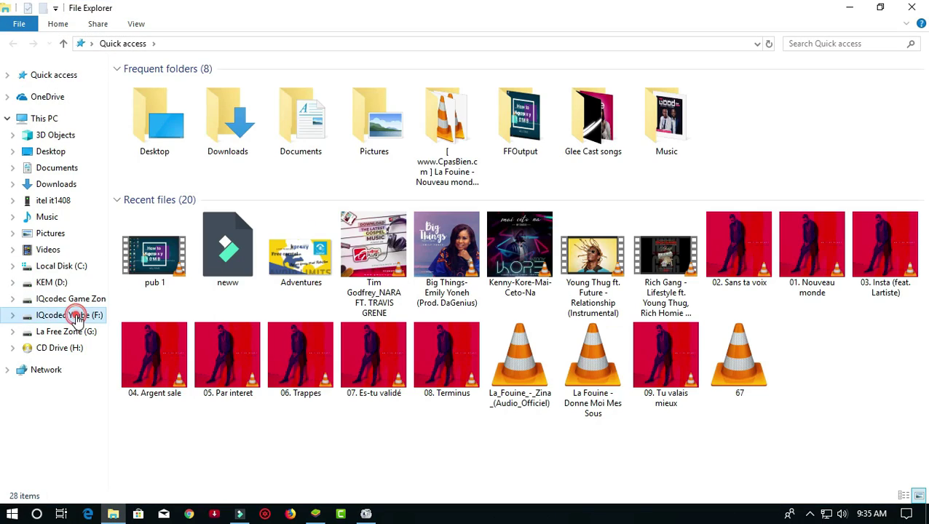
pyautogui.doubleClick(233, 102)
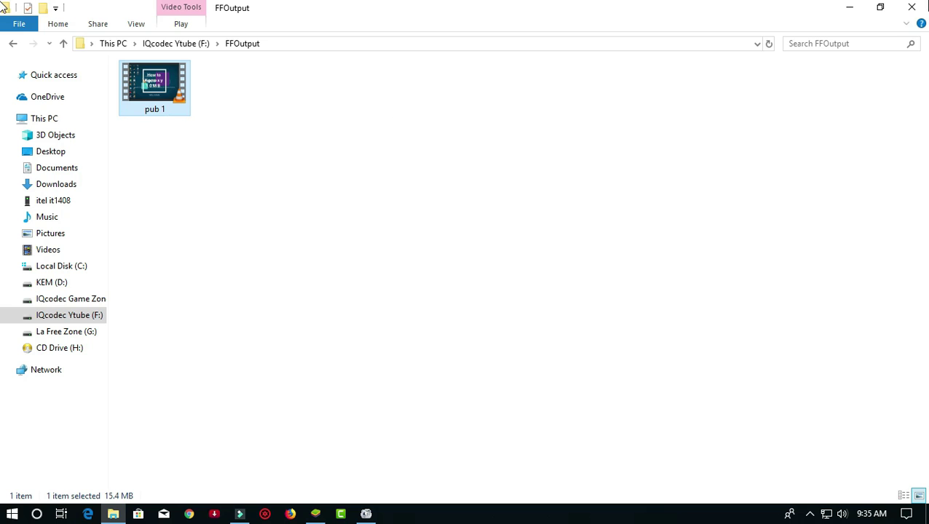
# - Close File Explorer and go to BlueStacks Media Manager
pyautogui.click(923, 4)
pyautogui.click(321, 515)
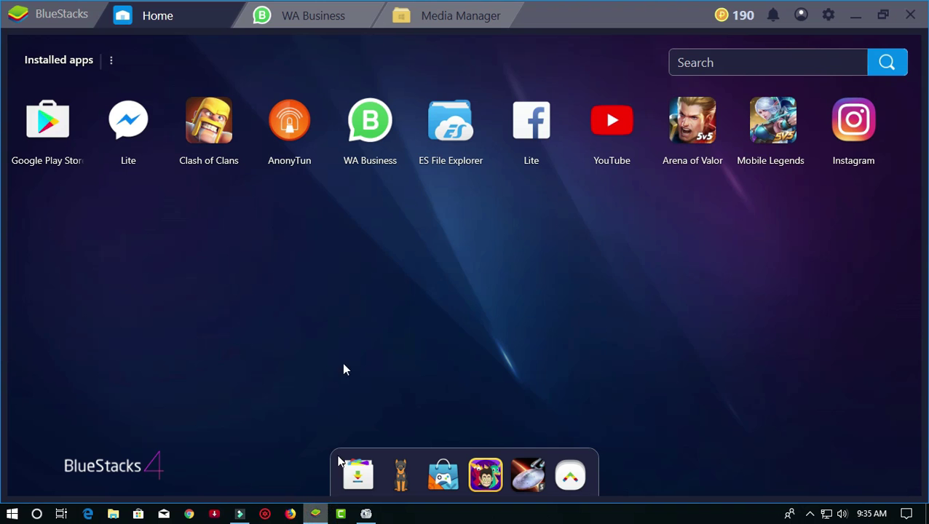
pyautogui.click(448, 21)
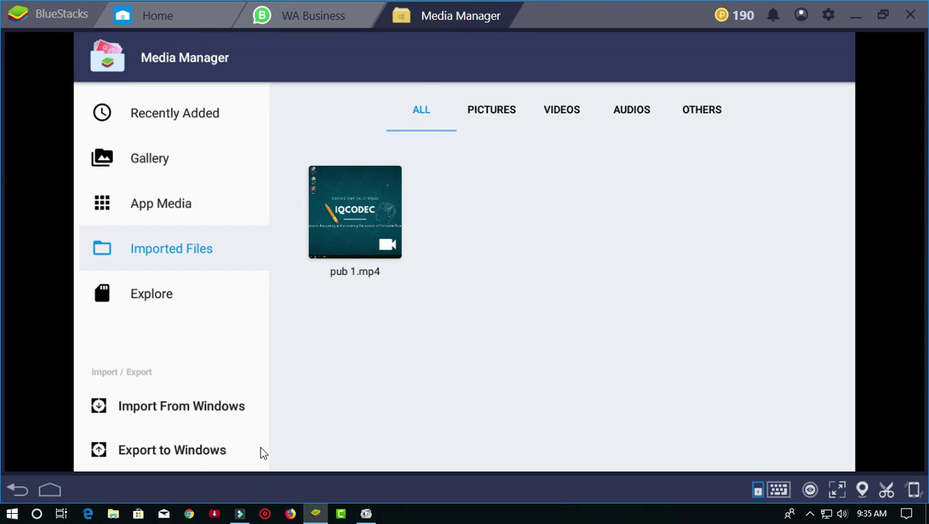
# - Import pub 1 from F:\FFOutput into Media Manager via Import From Windows
pyautogui.click(184, 409)
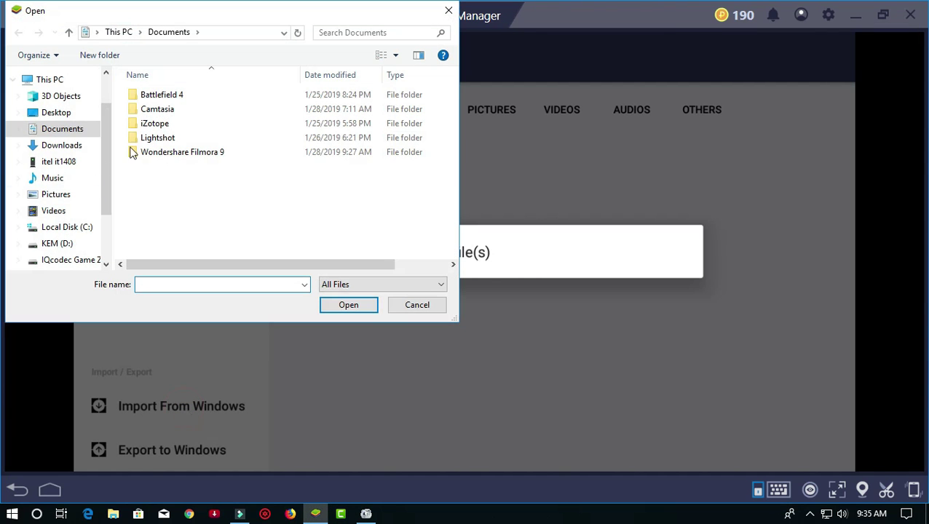
pyautogui.scroll(-1, 79, 248)
pyautogui.click(80, 255)
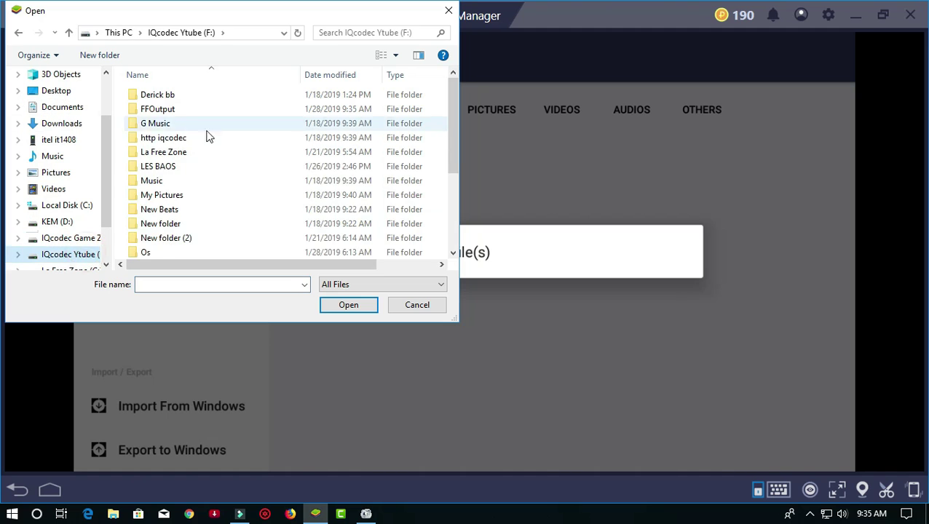
pyautogui.doubleClick(170, 116)
pyautogui.click(176, 117)
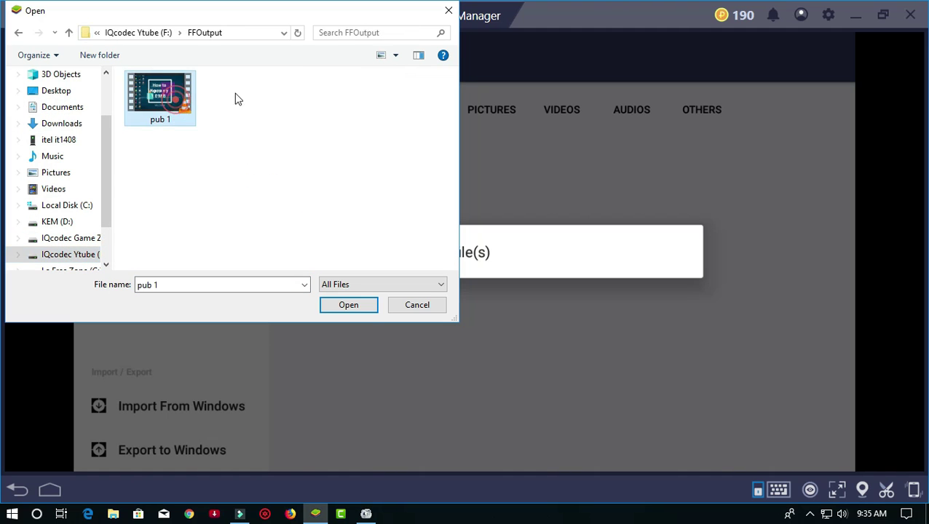
pyautogui.click(346, 306)
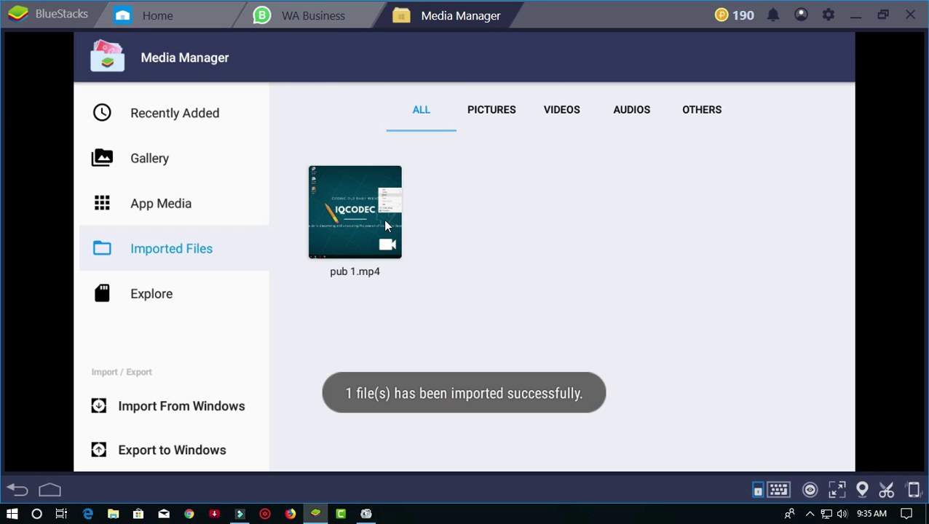
# - Share pub 1.mp4 from BlueStacks to WhatsApp Business and post it to My status
pyautogui.click(349, 228)
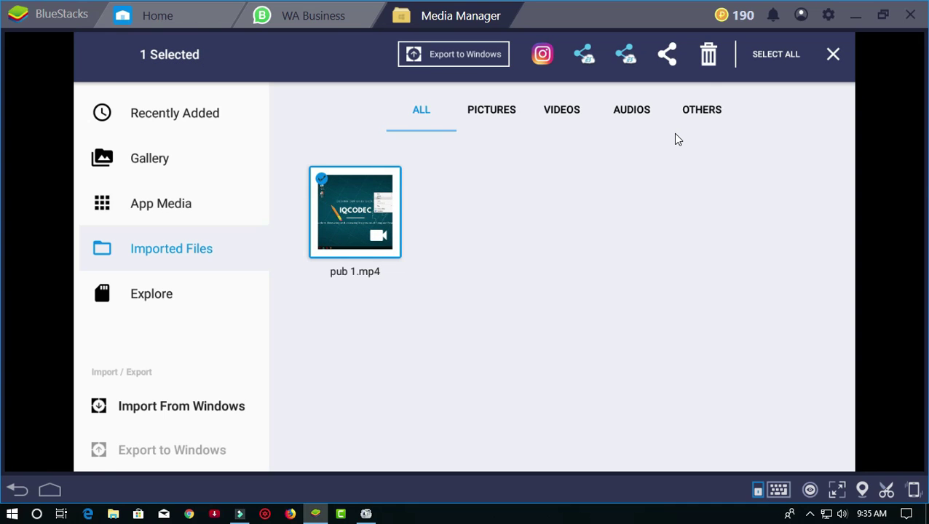
pyautogui.click(669, 55)
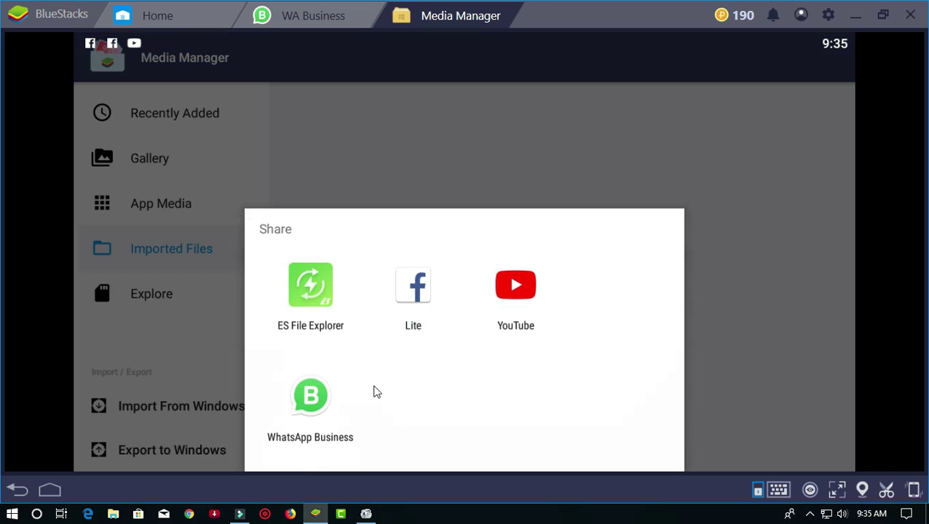
pyautogui.click(327, 397)
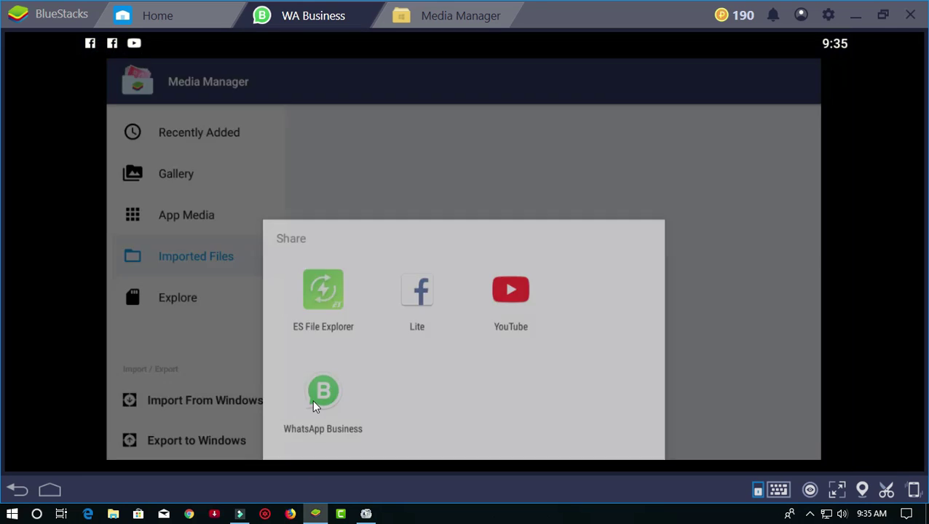
pyautogui.click(266, 146)
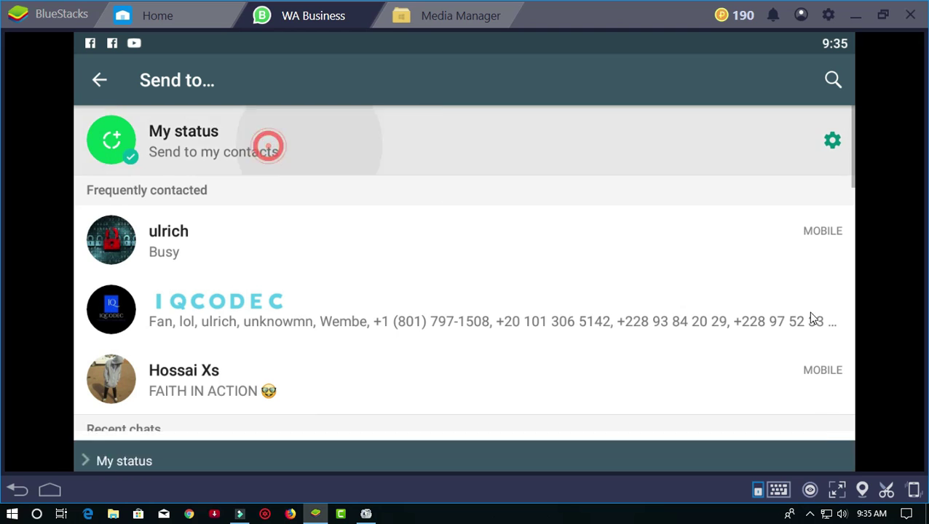
pyautogui.click(819, 432)
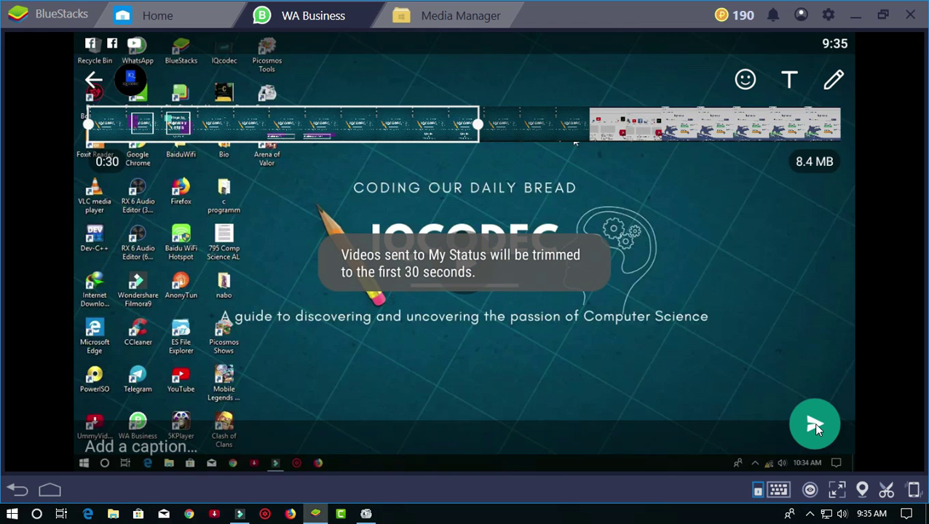
pyautogui.click(815, 426)
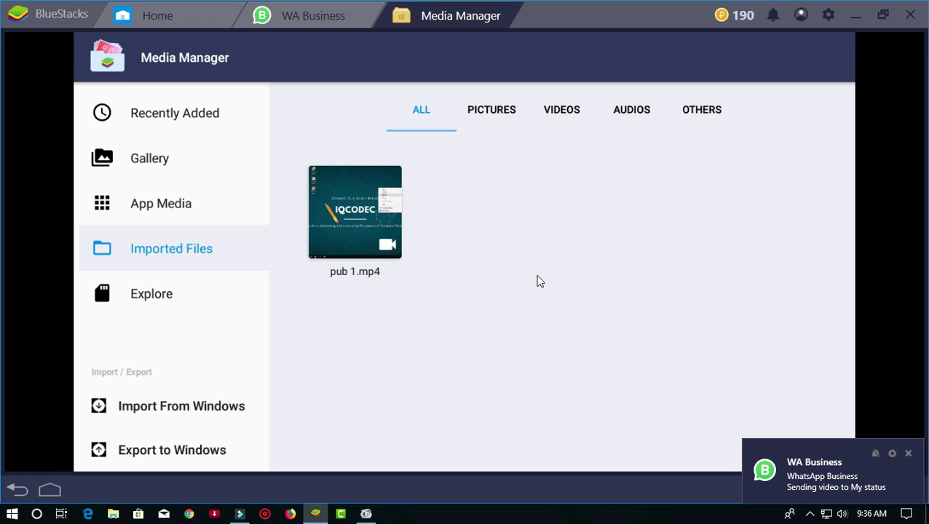
# - Open the list of your own status posts in WhatsApp Business
pyautogui.click(301, 18)
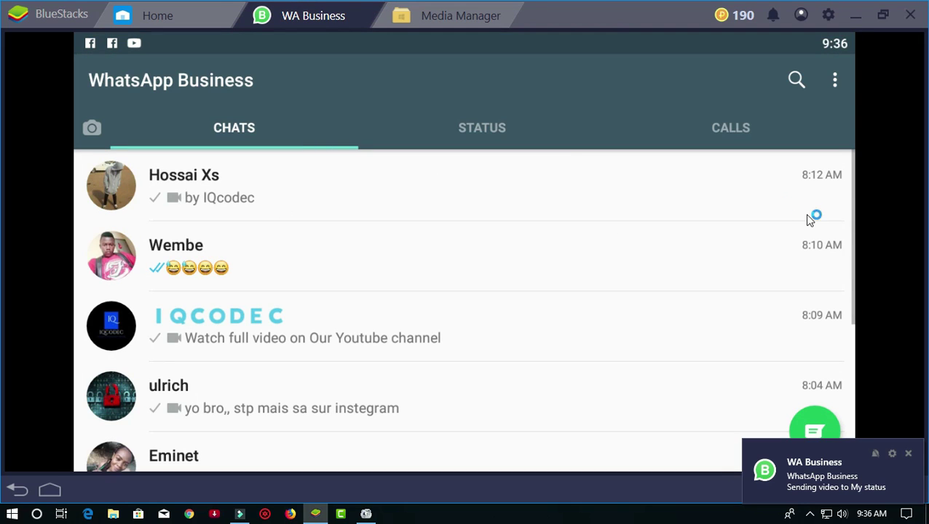
pyautogui.click(510, 128)
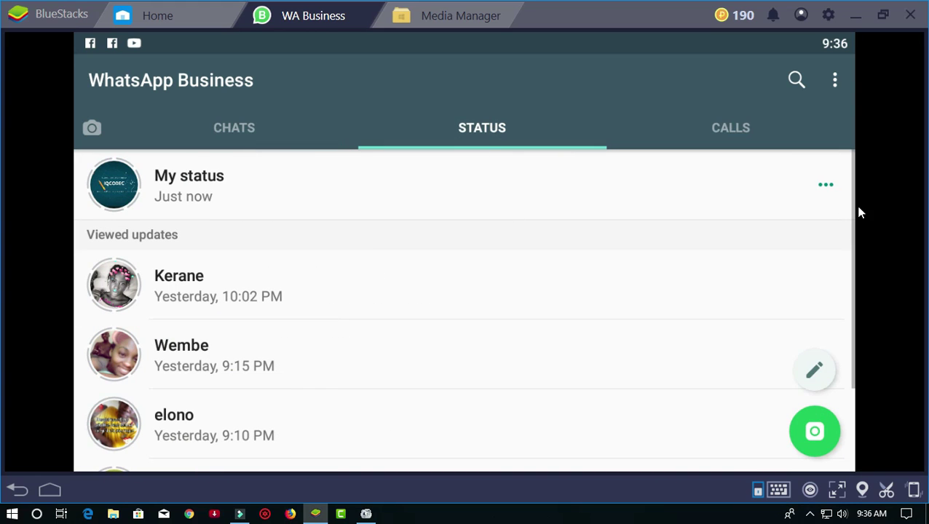
pyautogui.click(827, 187)
pyautogui.scroll(-5, 611, 352)
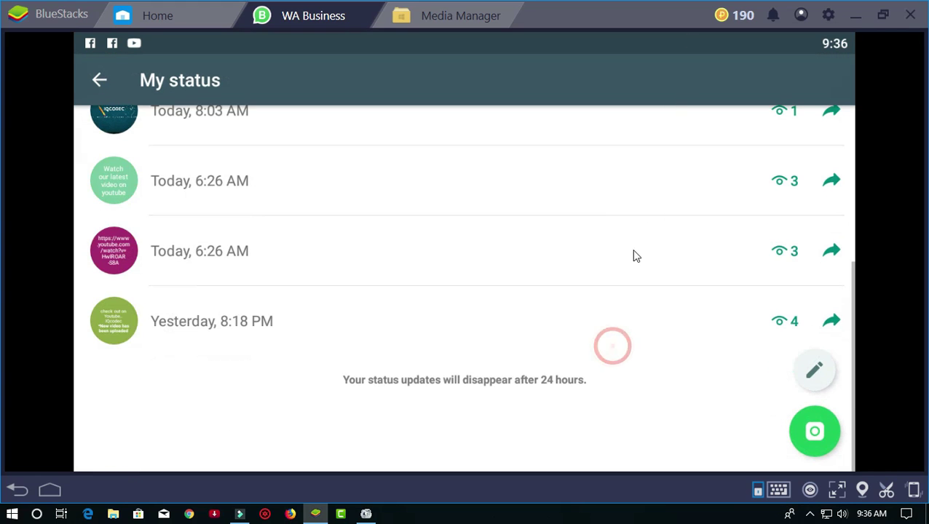
pyautogui.scroll(5, 425, 306)
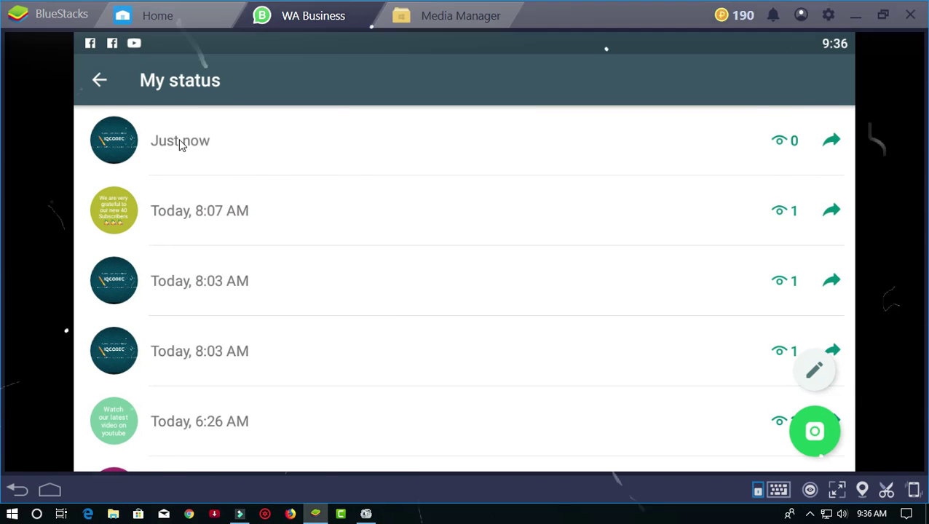
# - Play the pub 1 video posted just now, then return to the status list
pyautogui.click(176, 140)
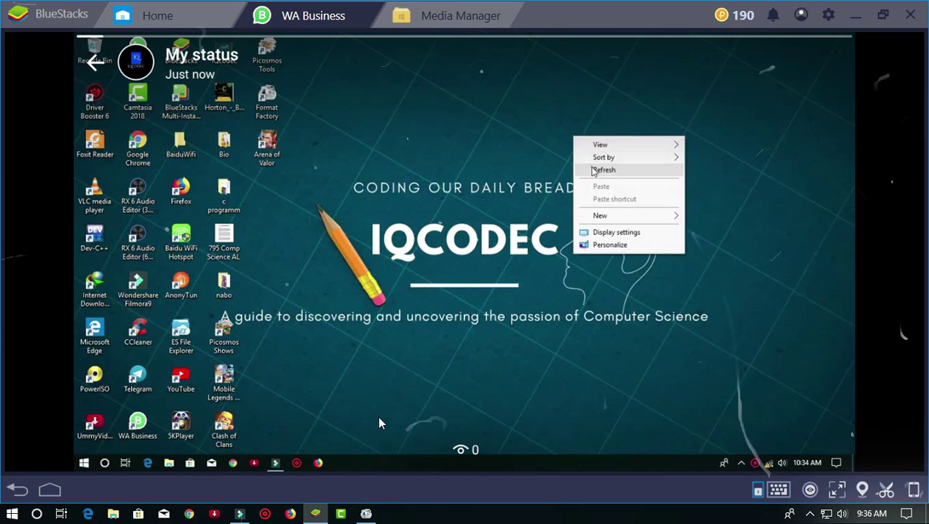
pyautogui.click(93, 63)
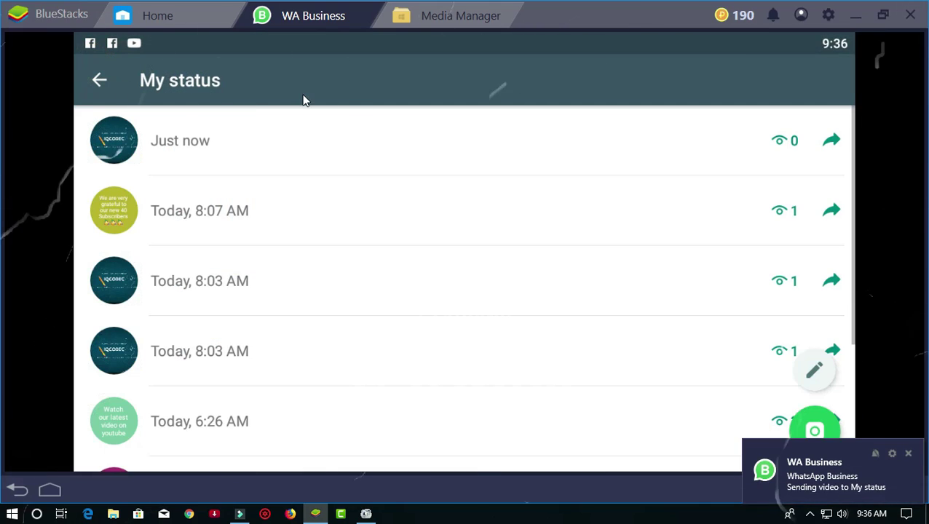
pyautogui.click(99, 87)
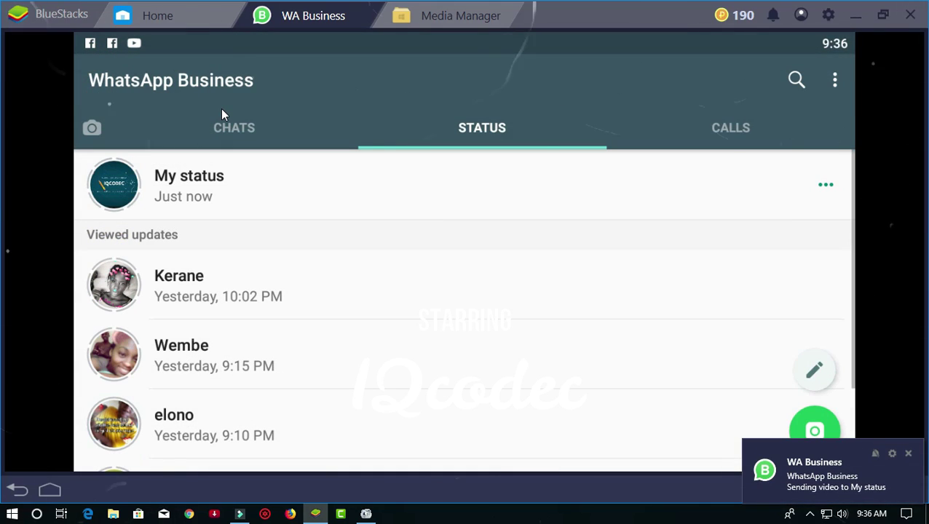